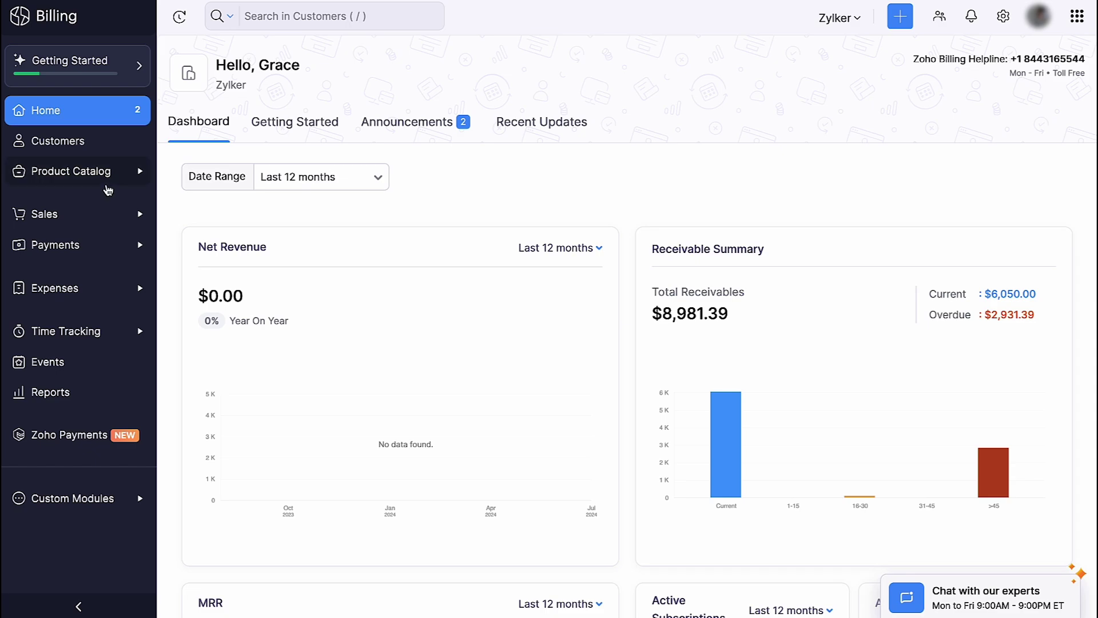
# Start a new item in Product Catalog > Items named Chair, with unit box.
pyautogui.click(107, 187)
pyautogui.click(106, 202)
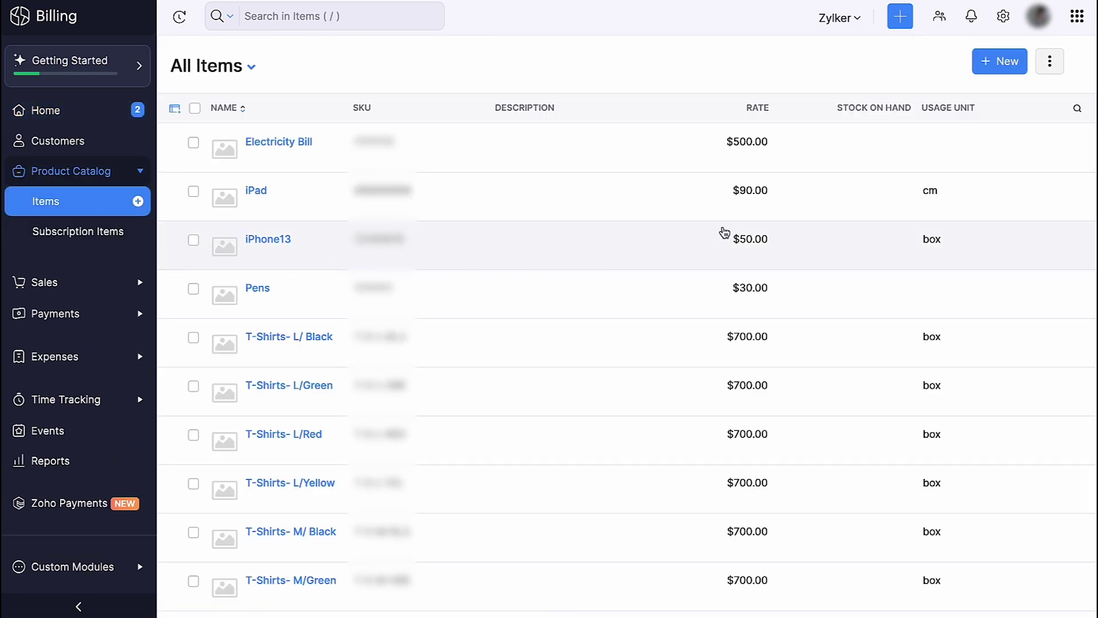
pyautogui.click(987, 71)
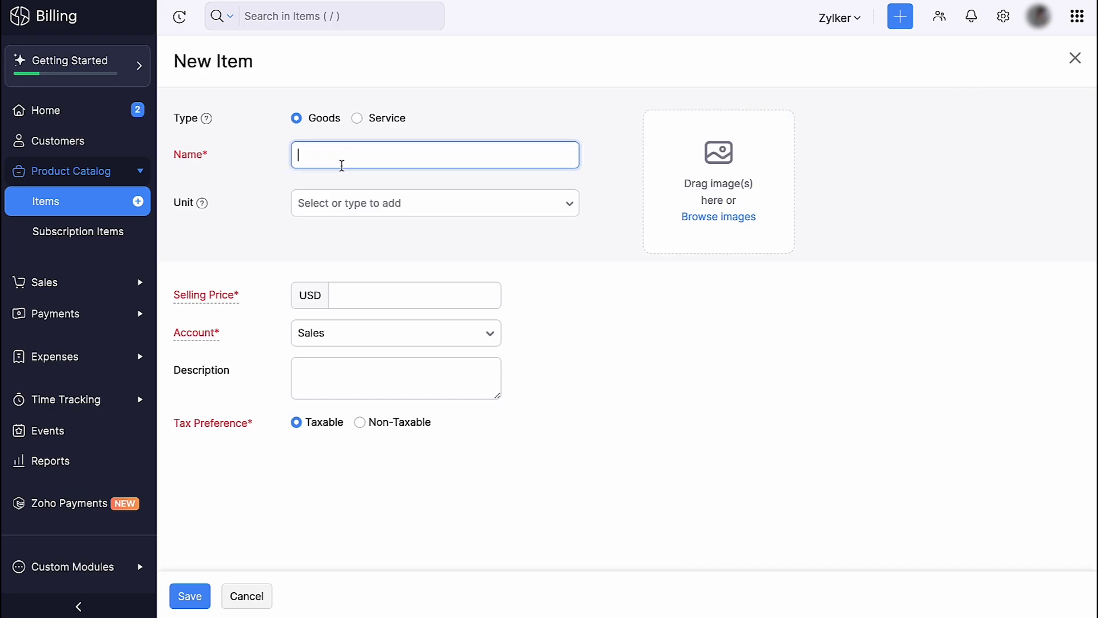
pyautogui.write('Chair')
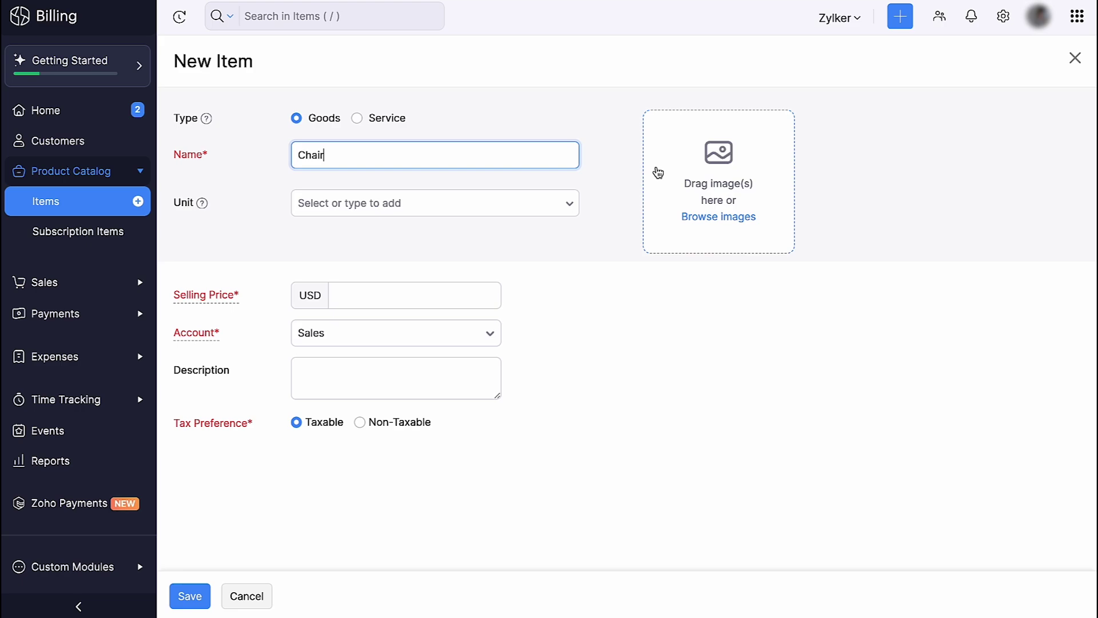
pyautogui.click(544, 206)
pyautogui.click(486, 239)
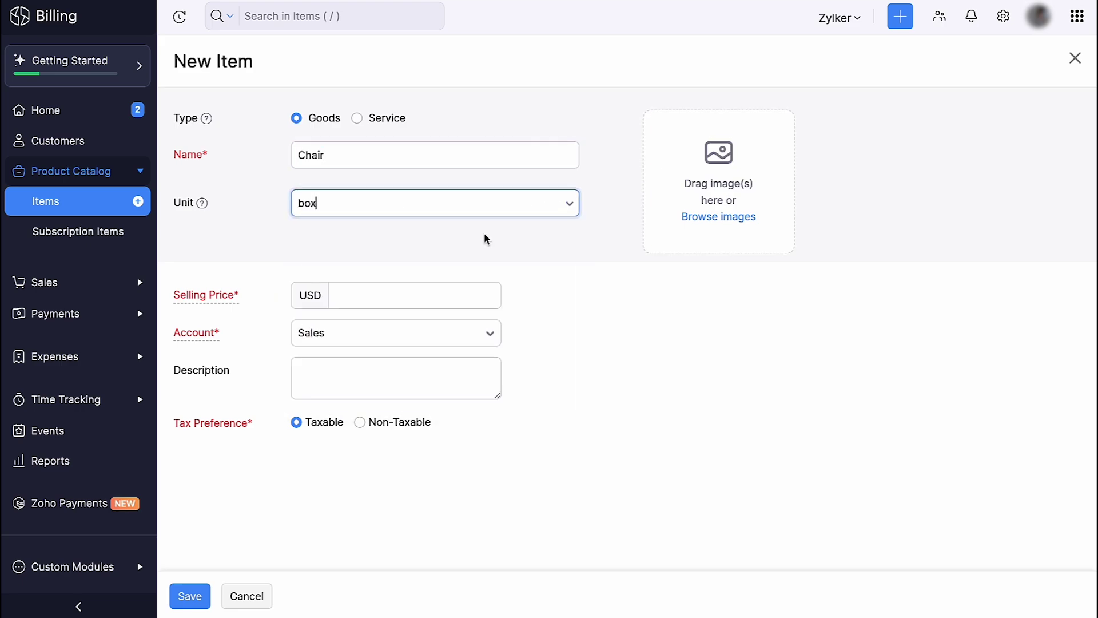
# Give Chair a 400 selling price, General Income account and pasted description, then save.
pyautogui.click(403, 297)
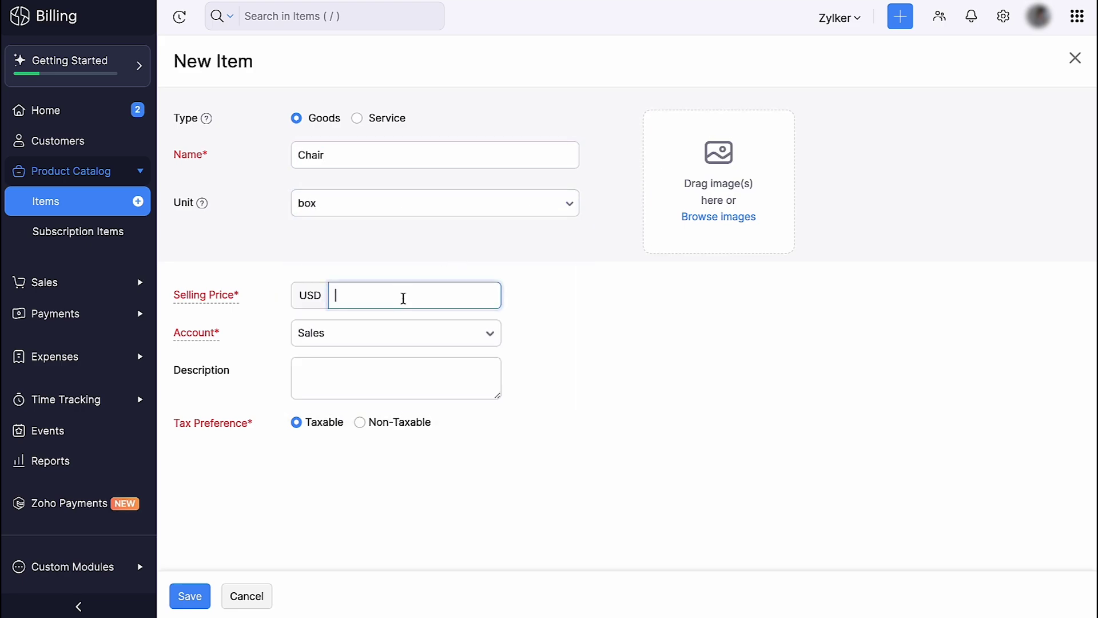
pyautogui.write('400')
pyautogui.click(364, 338)
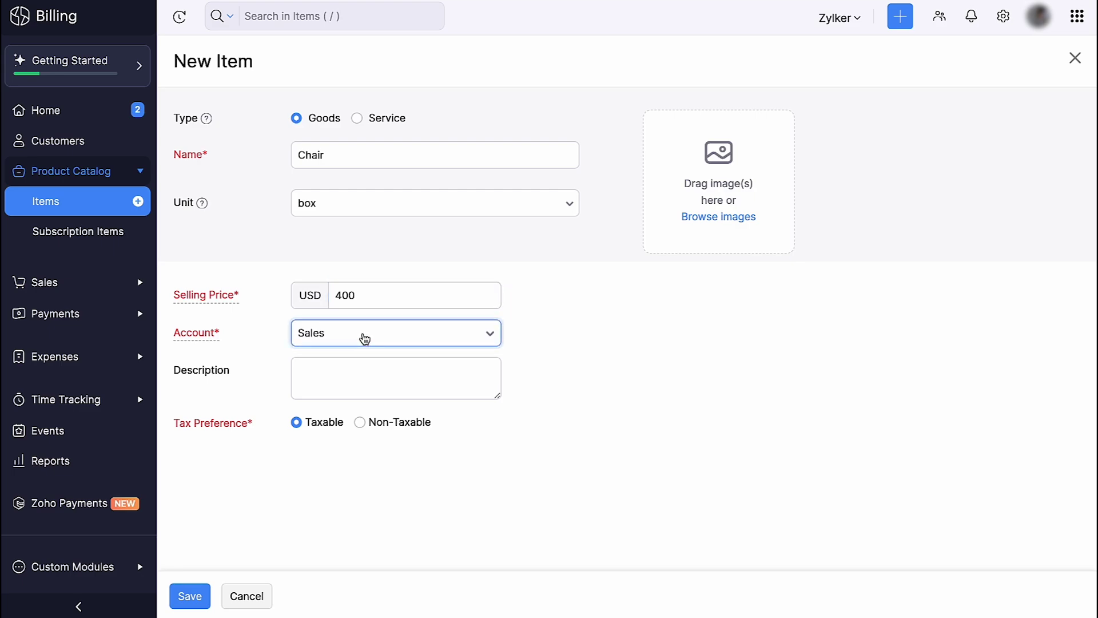
pyautogui.click(323, 451)
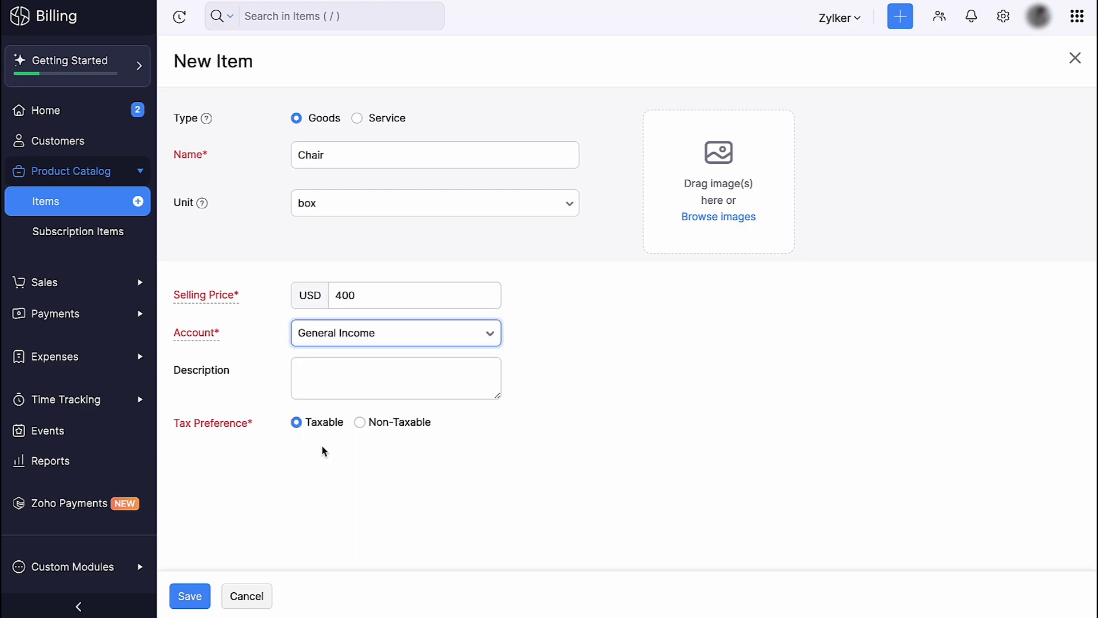
pyautogui.click(300, 369)
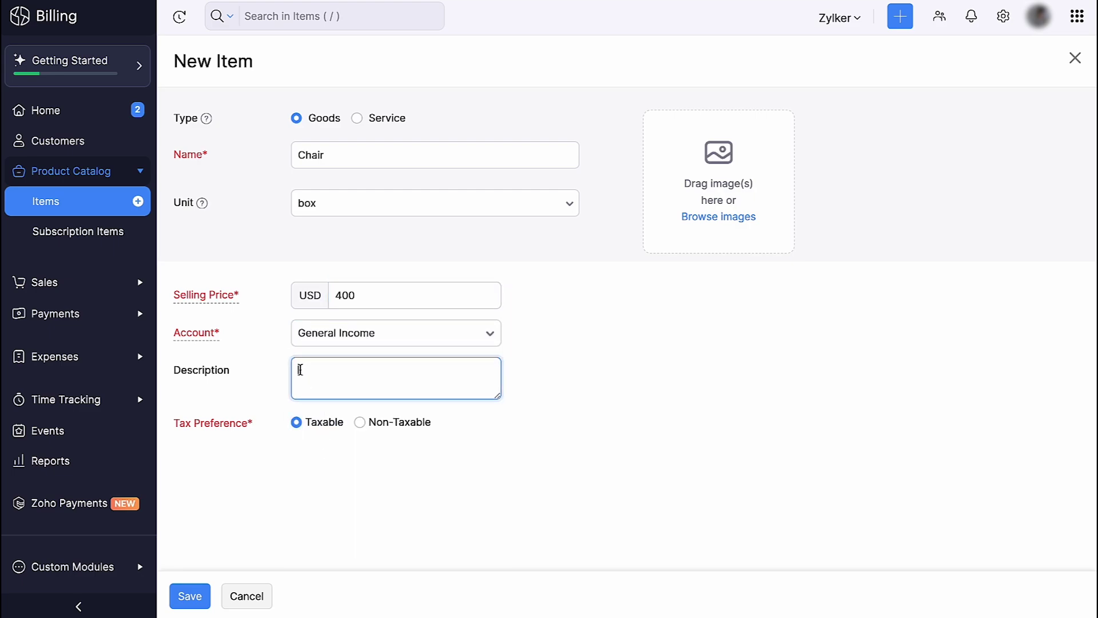
pyautogui.hotkey('ctrl', 'v')
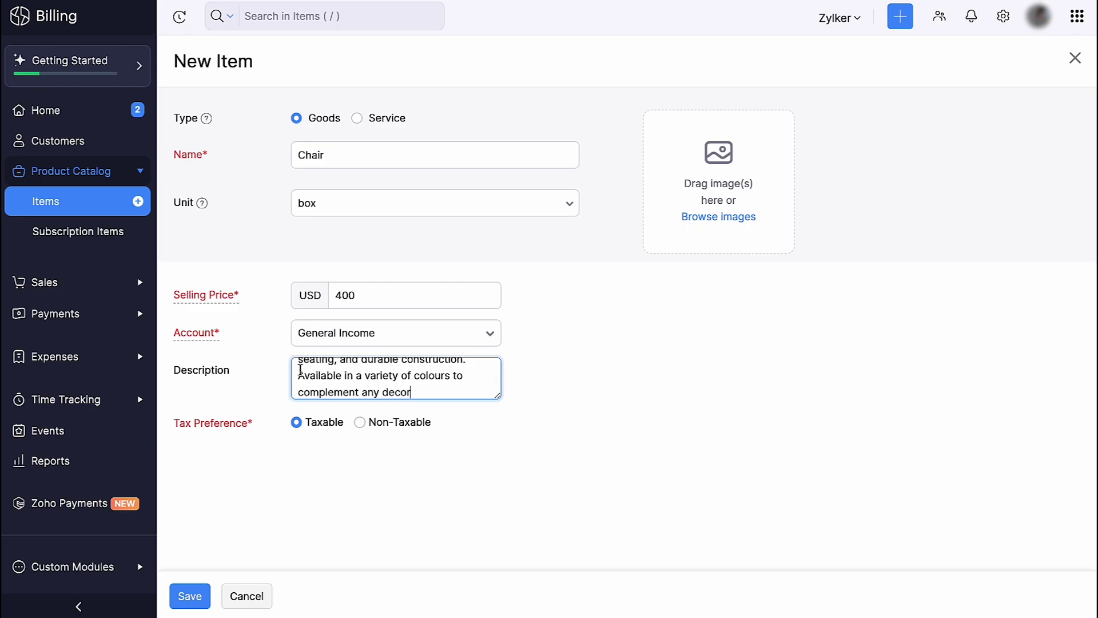
pyautogui.click(190, 596)
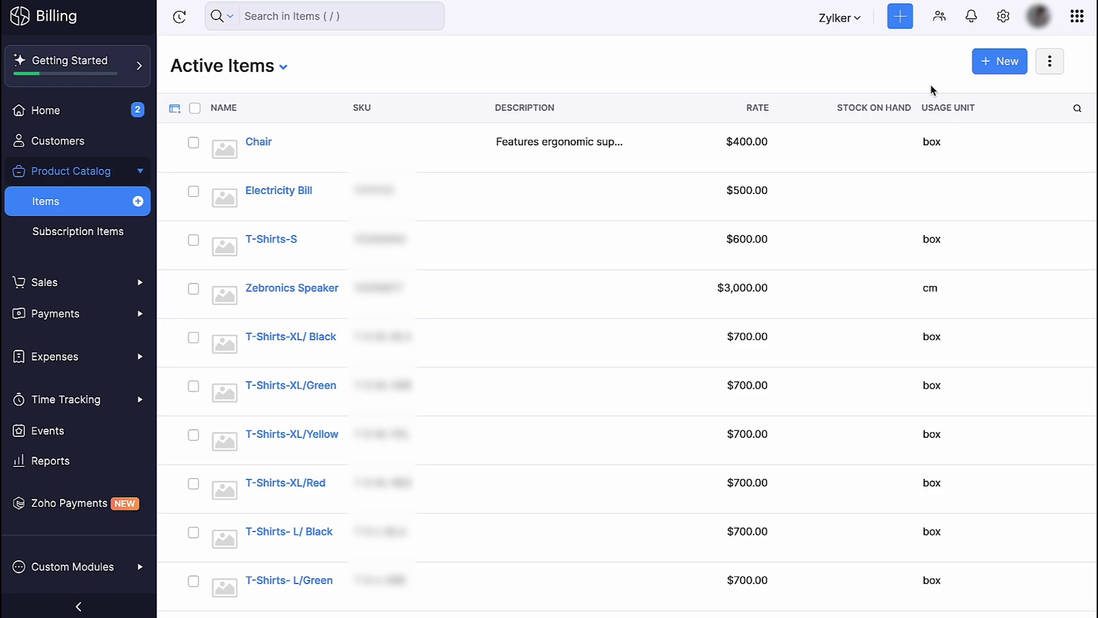
# Import items from the sample_items CSV, keeping Skip Duplicates, UTF-8 and comma delimiter.
pyautogui.click(1047, 64)
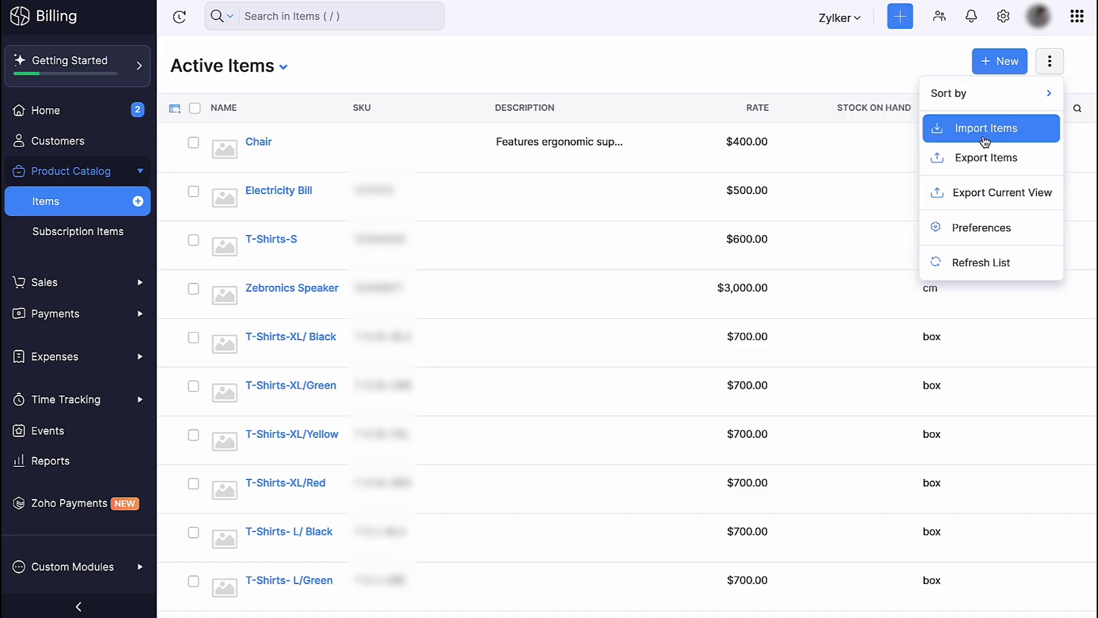
pyautogui.click(984, 141)
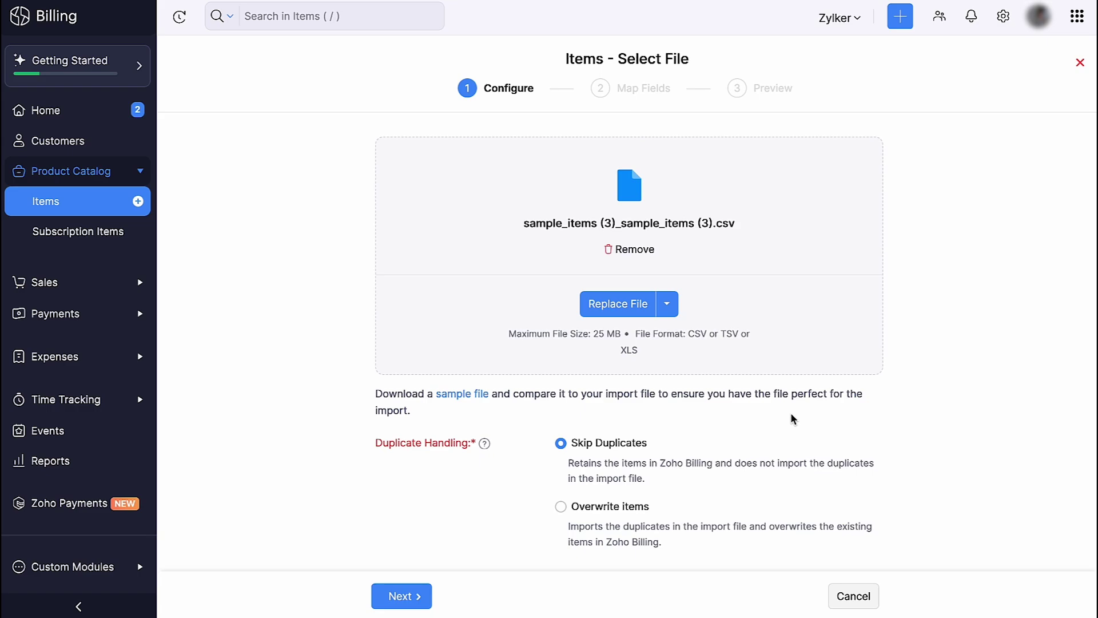
pyautogui.scroll(-2, 792, 419)
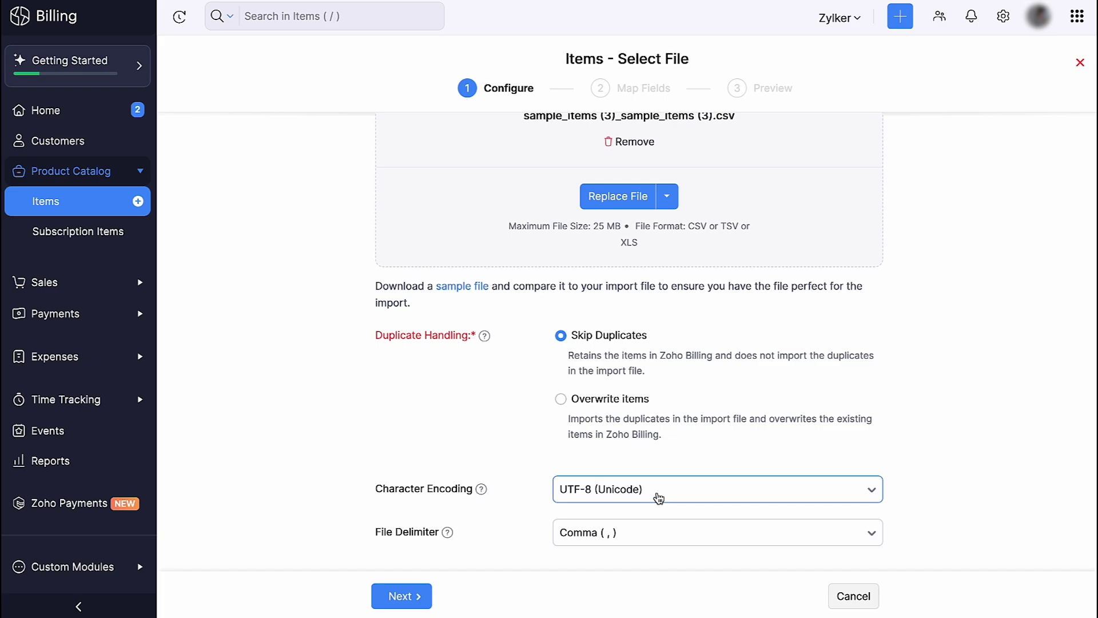
pyautogui.scroll(-2, 657, 497)
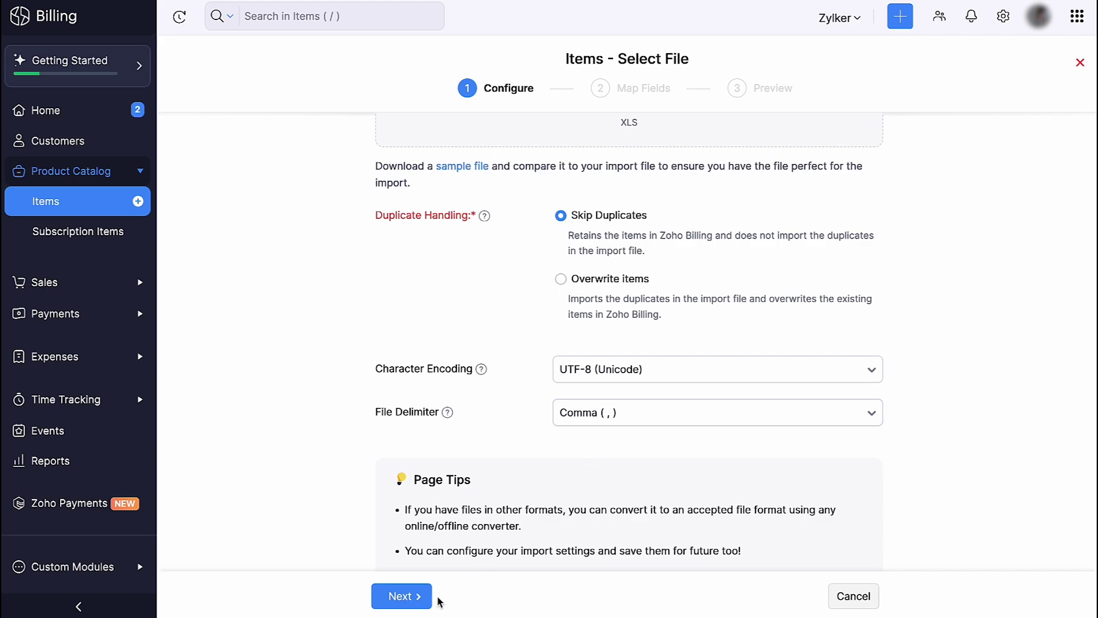
pyautogui.click(424, 602)
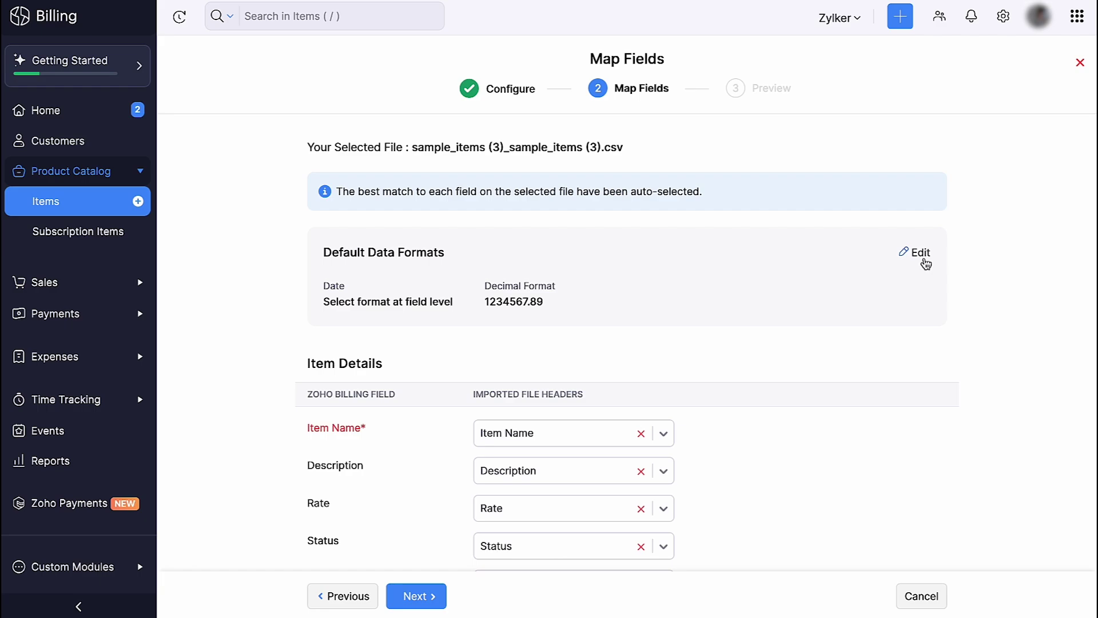
# Accept the auto-mapped fields, preview, and import the Smartwatch, Laptop, Tablet and Earbuds items.
pyautogui.scroll(-4, 736, 465)
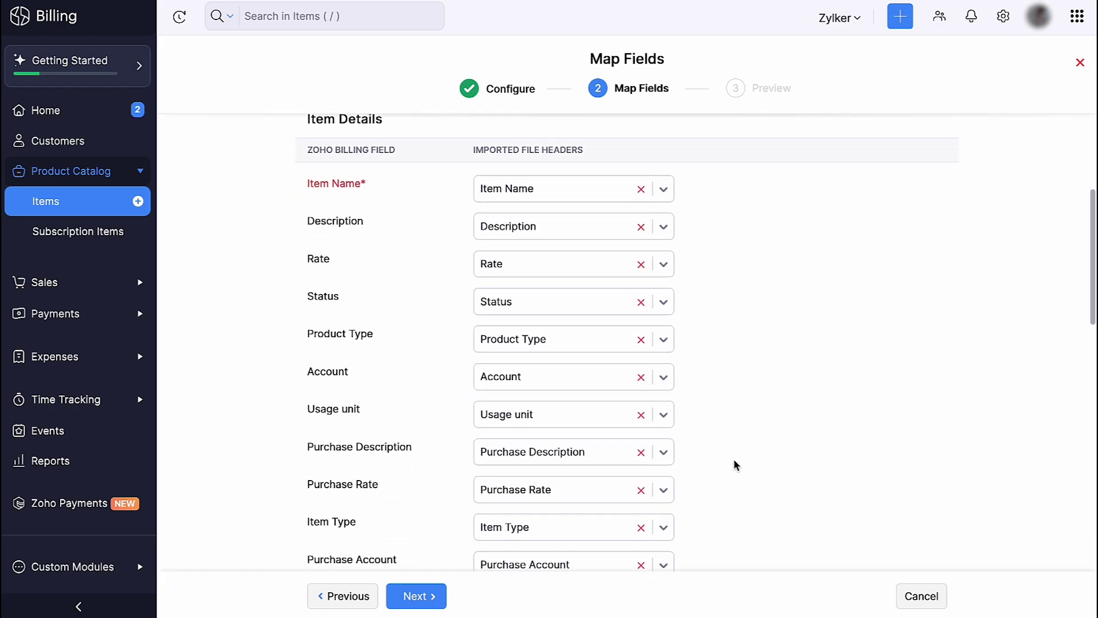
pyautogui.scroll(-12, 736, 465)
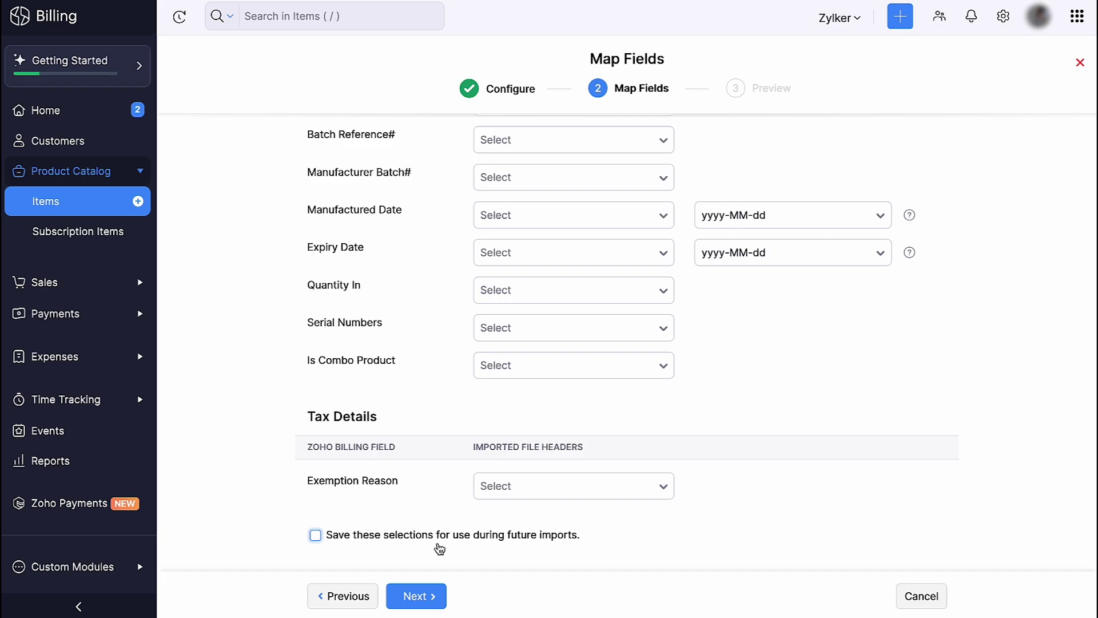
pyautogui.click(421, 597)
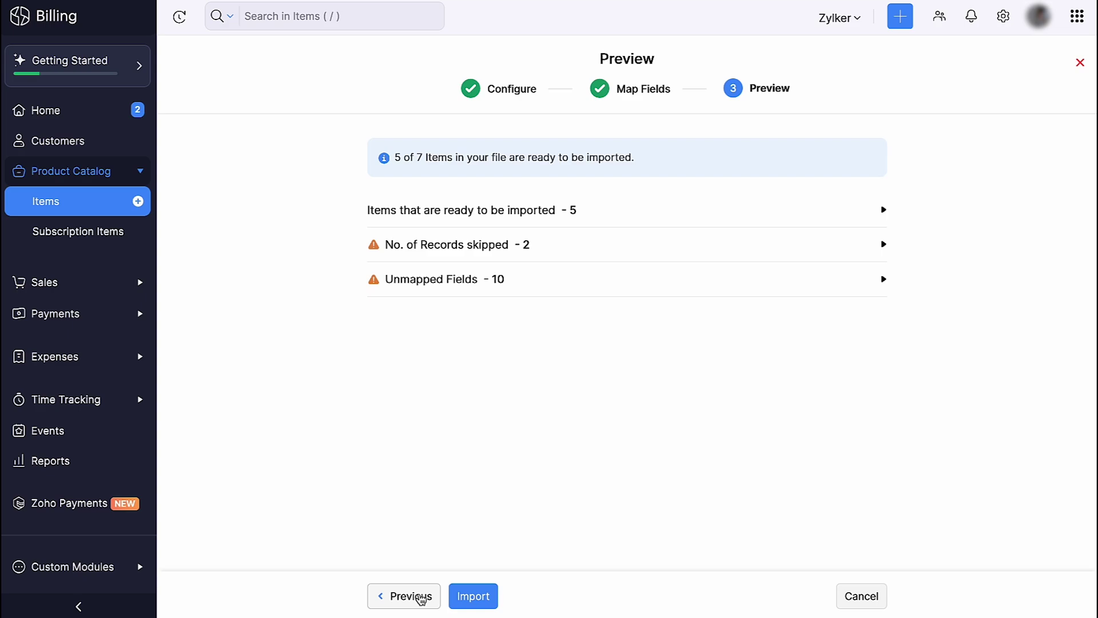
pyautogui.click(473, 601)
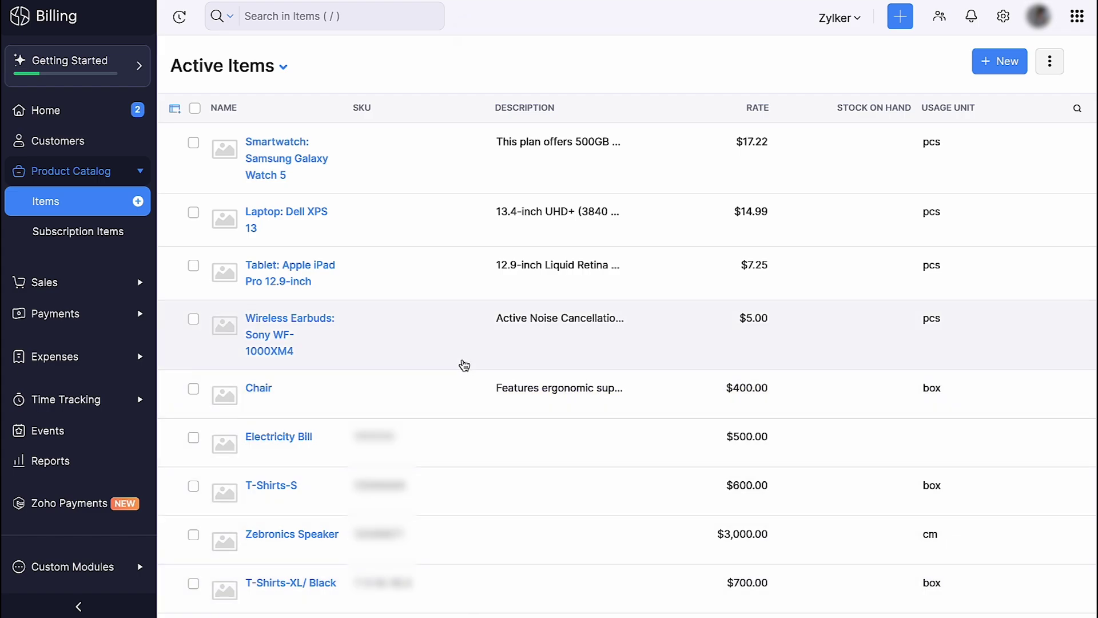
pyautogui.click(1049, 63)
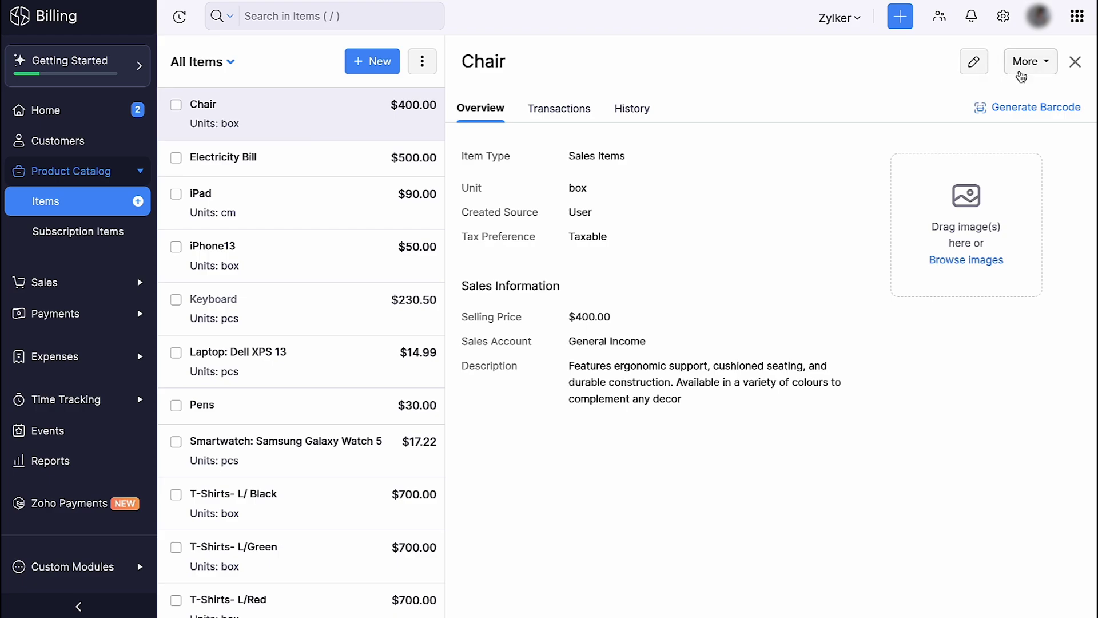
# Browse Chair's Transactions tab and Filter By types, view its History, then close the details.
pyautogui.click(1021, 67)
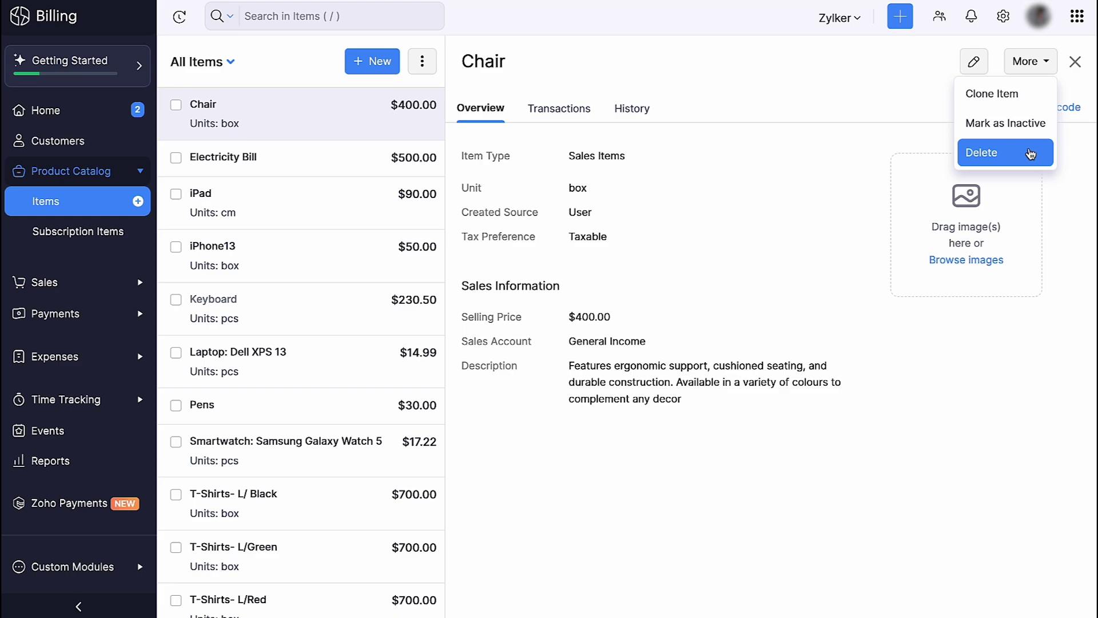
pyautogui.click(574, 121)
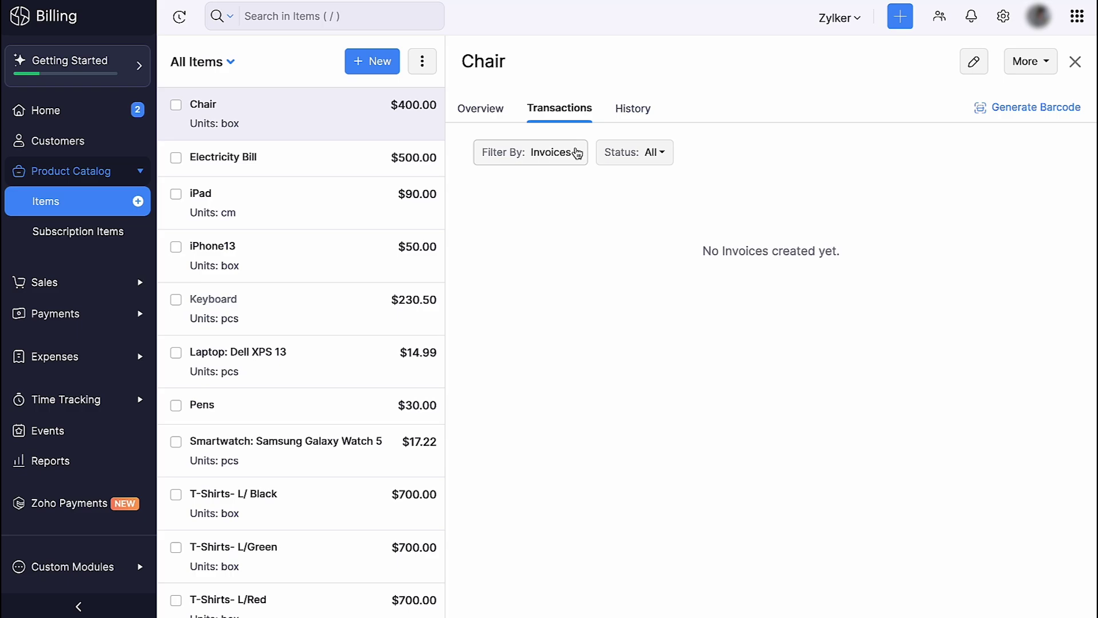
pyautogui.click(577, 152)
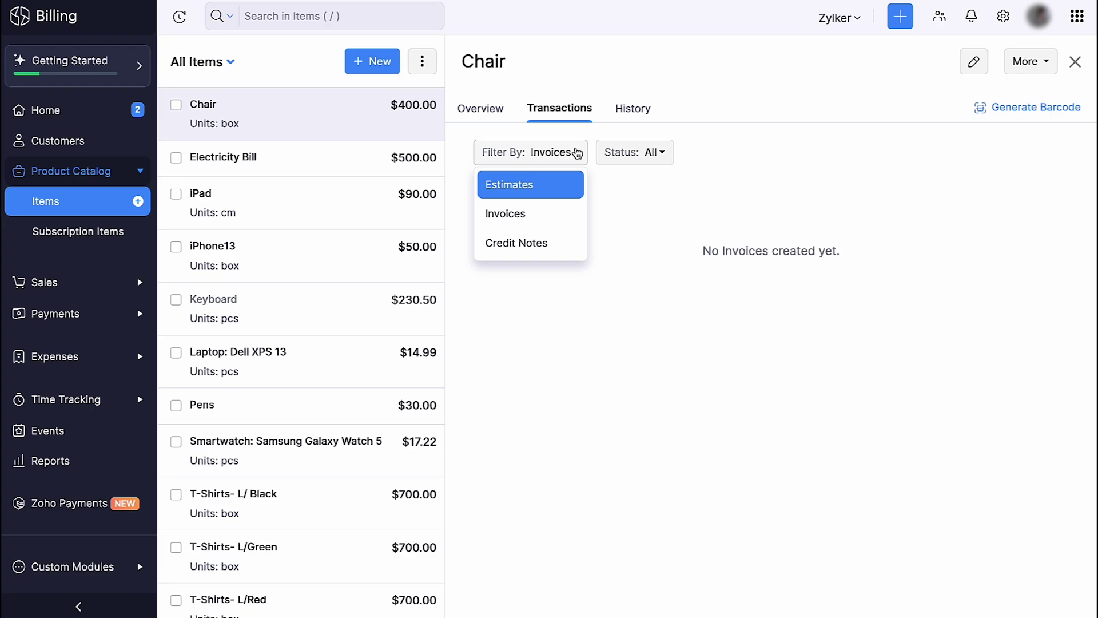
pyautogui.click(633, 110)
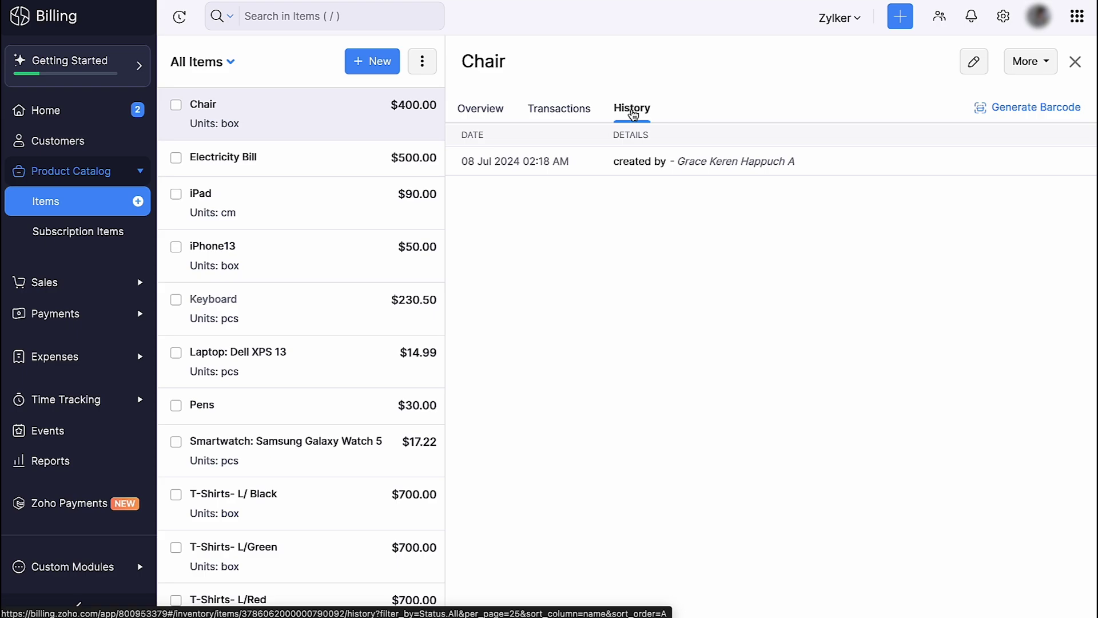
pyautogui.click(1075, 61)
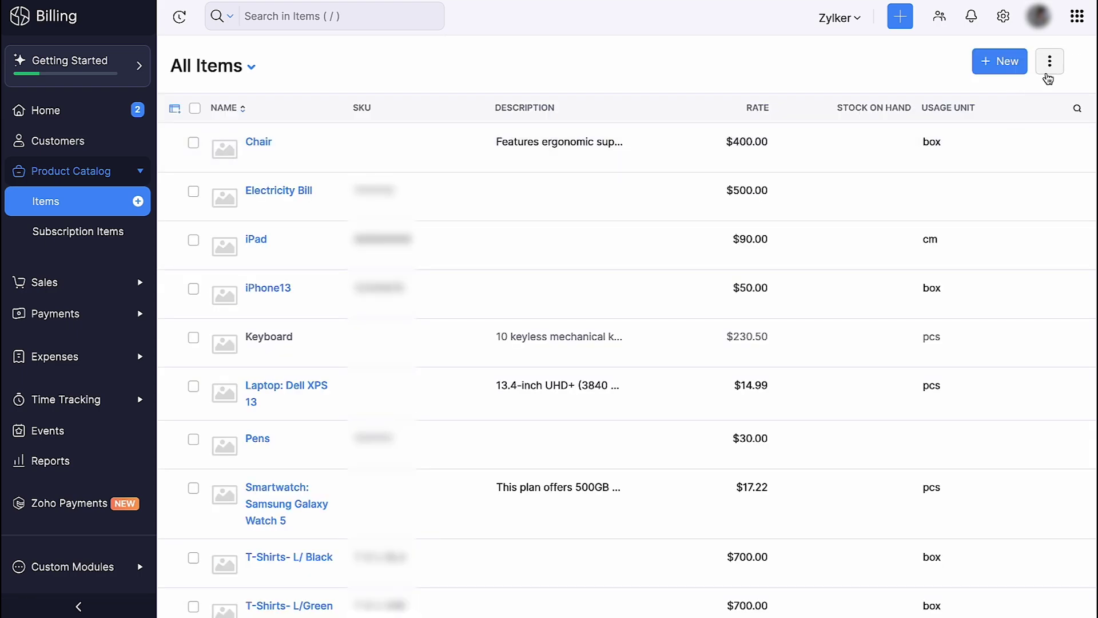
# Bring up the Advanced Search form for items and cancel it without searching.
pyautogui.click(1049, 69)
pyautogui.click(1050, 61)
pyautogui.click(237, 24)
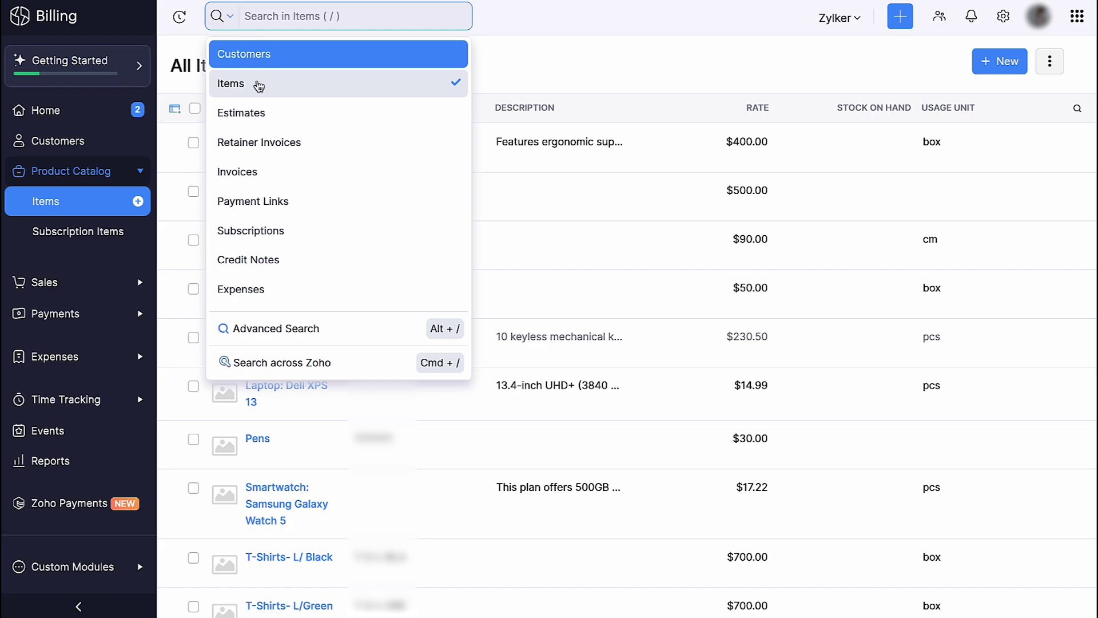
pyautogui.click(372, 326)
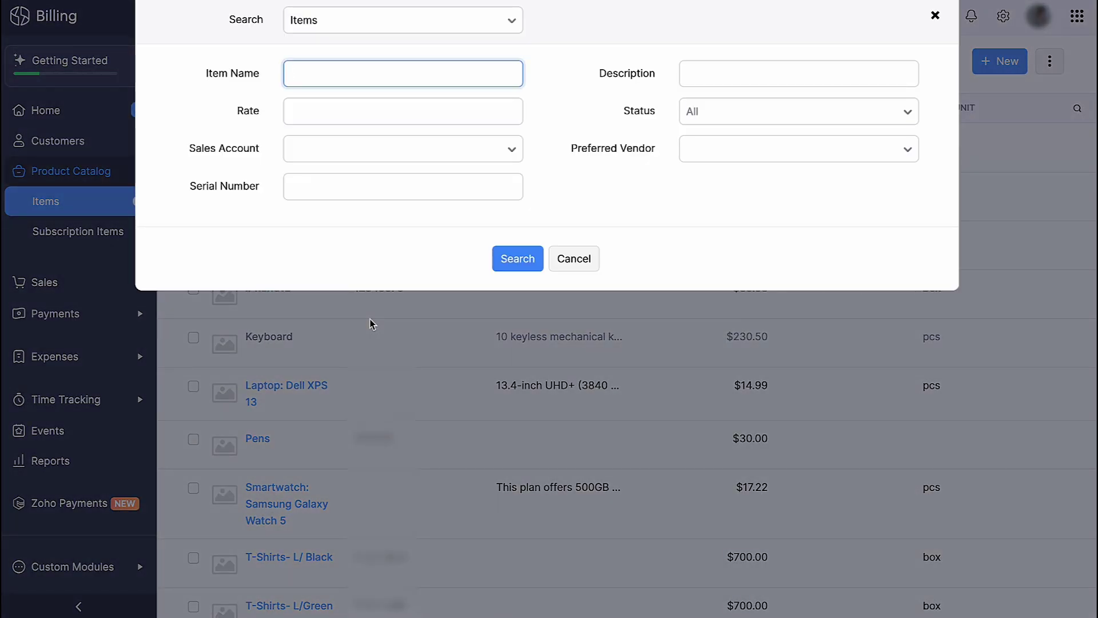
pyautogui.click(564, 260)
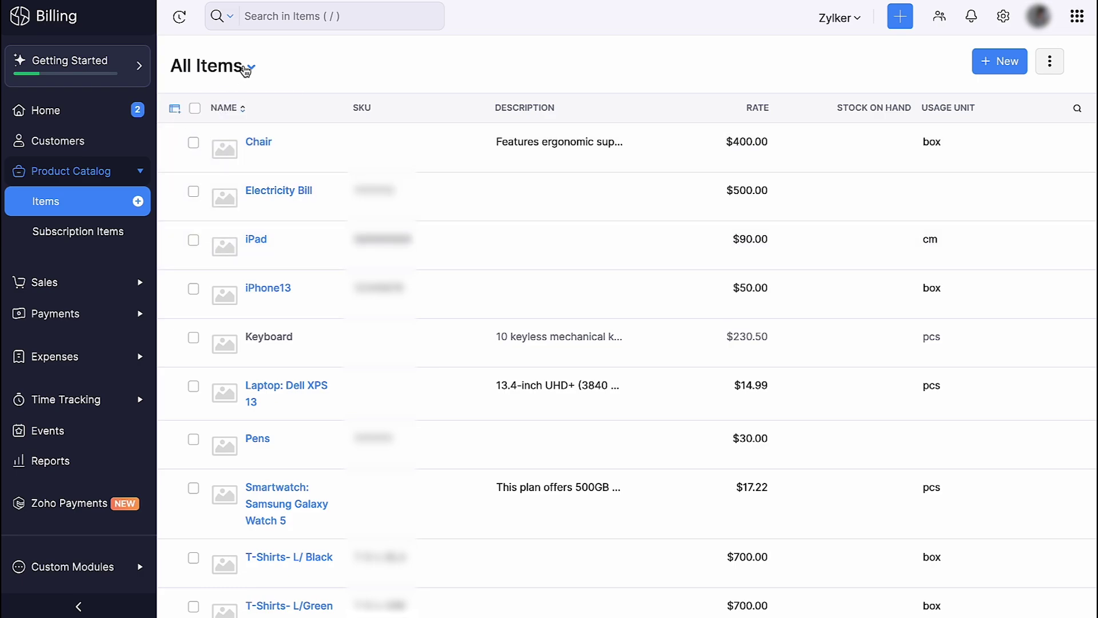
# Look over the All Items views list, such as Active and Low Stock.
pyautogui.click(244, 69)
pyautogui.click(302, 61)
pyautogui.click(246, 73)
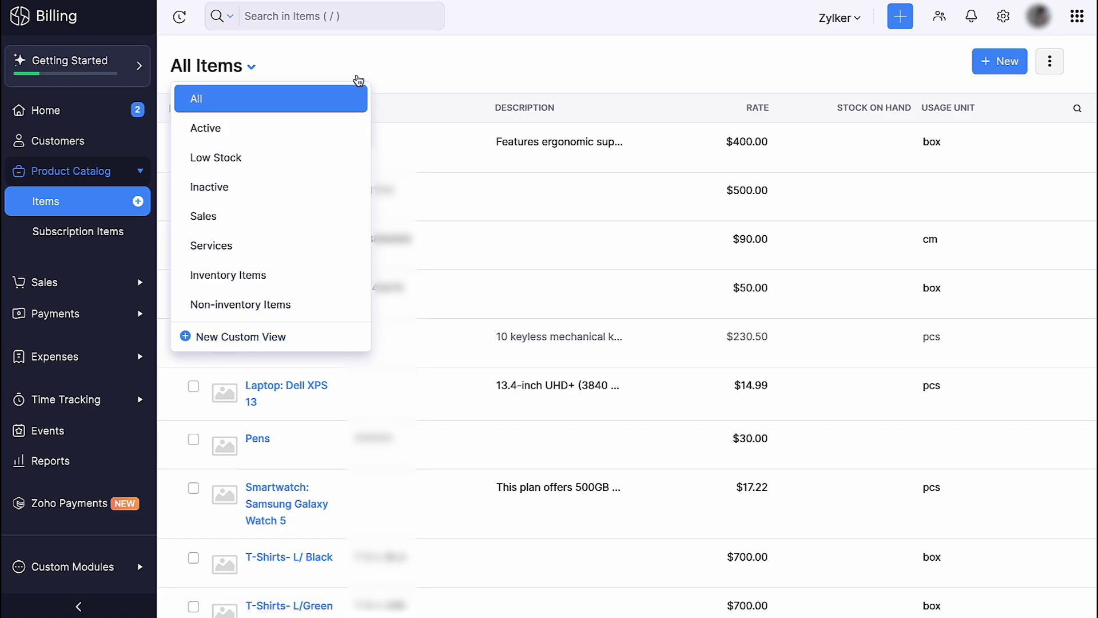
pyautogui.click(355, 78)
# Select all items and look over the Bulk Actions and New Transaction choices.
pyautogui.click(195, 109)
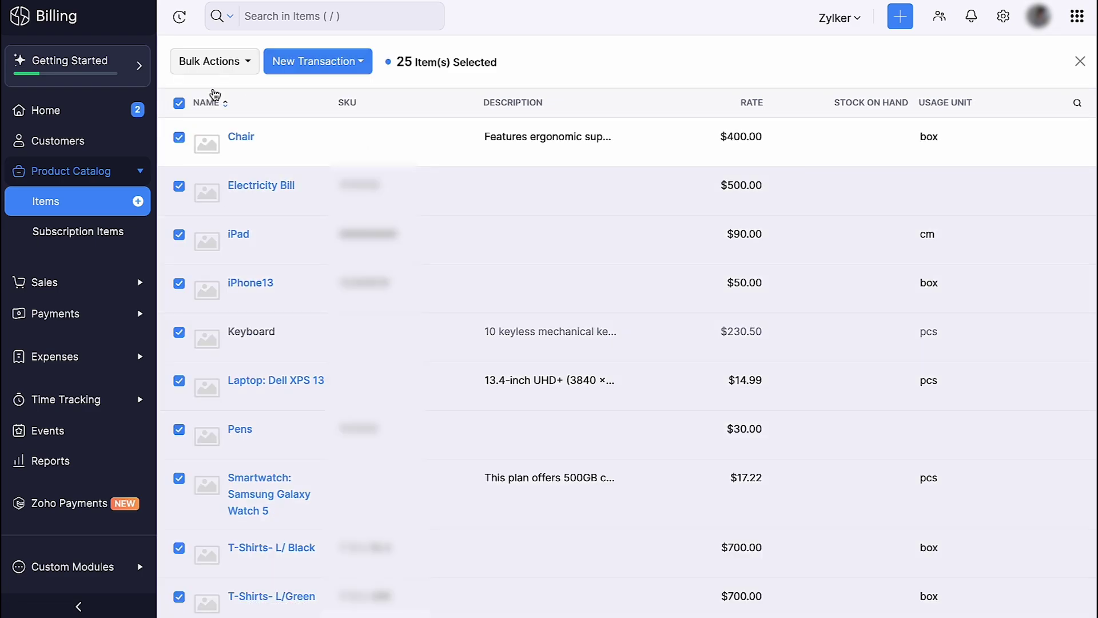
pyautogui.click(234, 71)
pyautogui.click(330, 68)
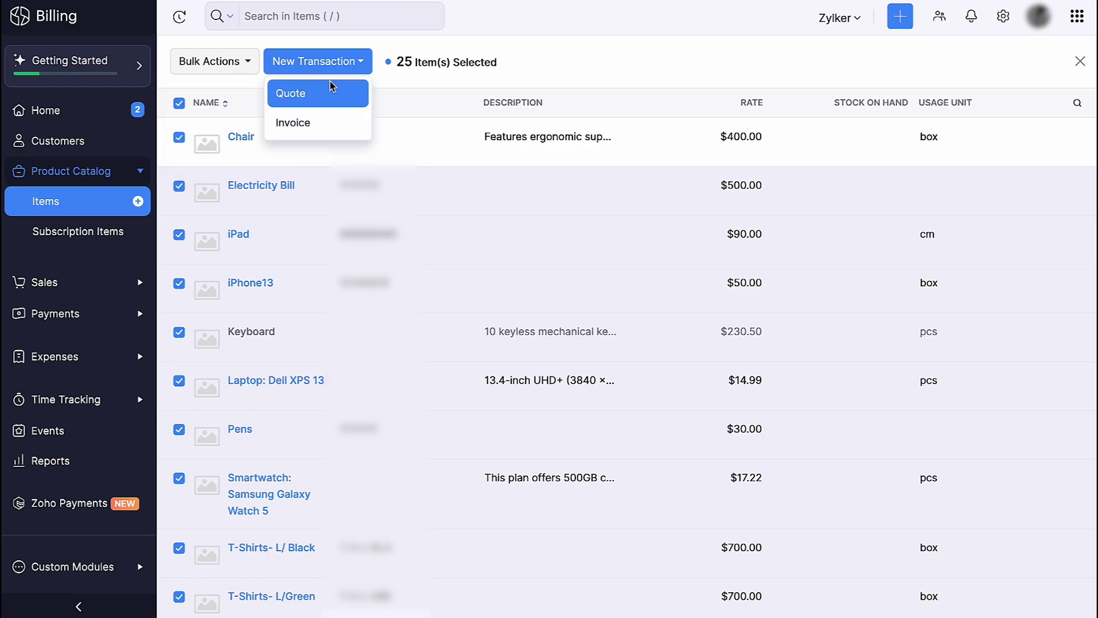
pyautogui.click(392, 82)
# Clear the 25-item selection and go to Products preferences in settings.
pyautogui.click(1079, 61)
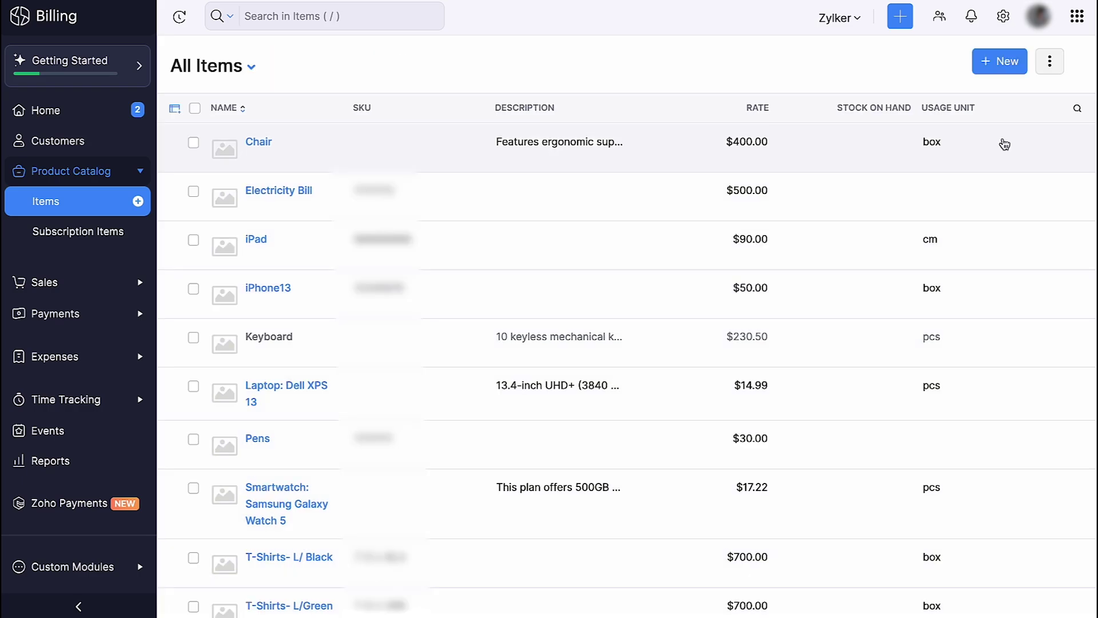
pyautogui.click(1051, 61)
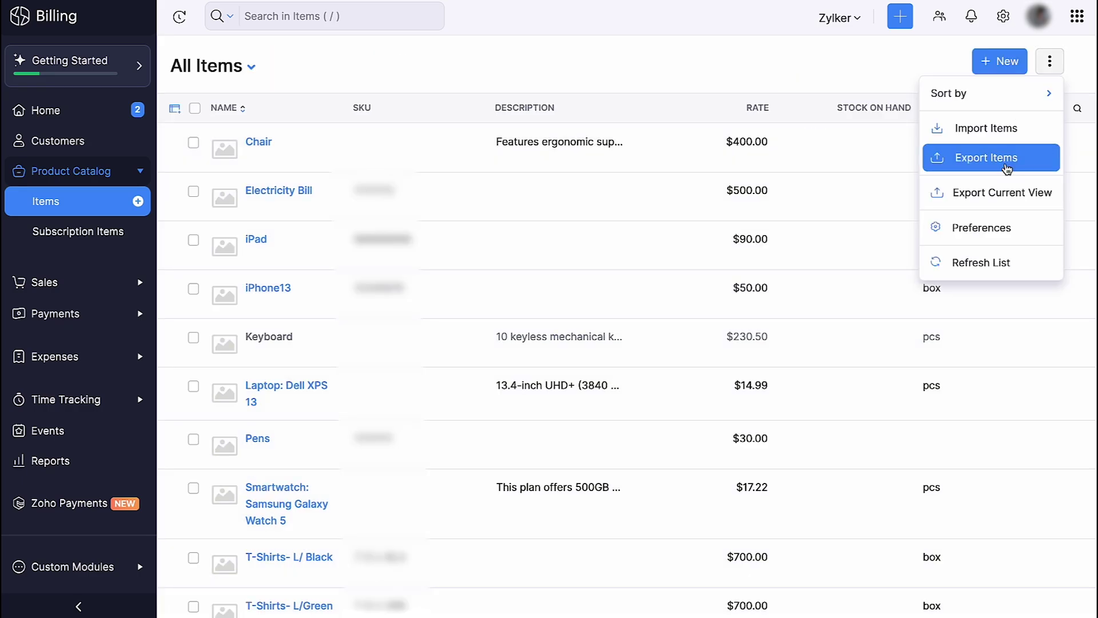
pyautogui.click(981, 228)
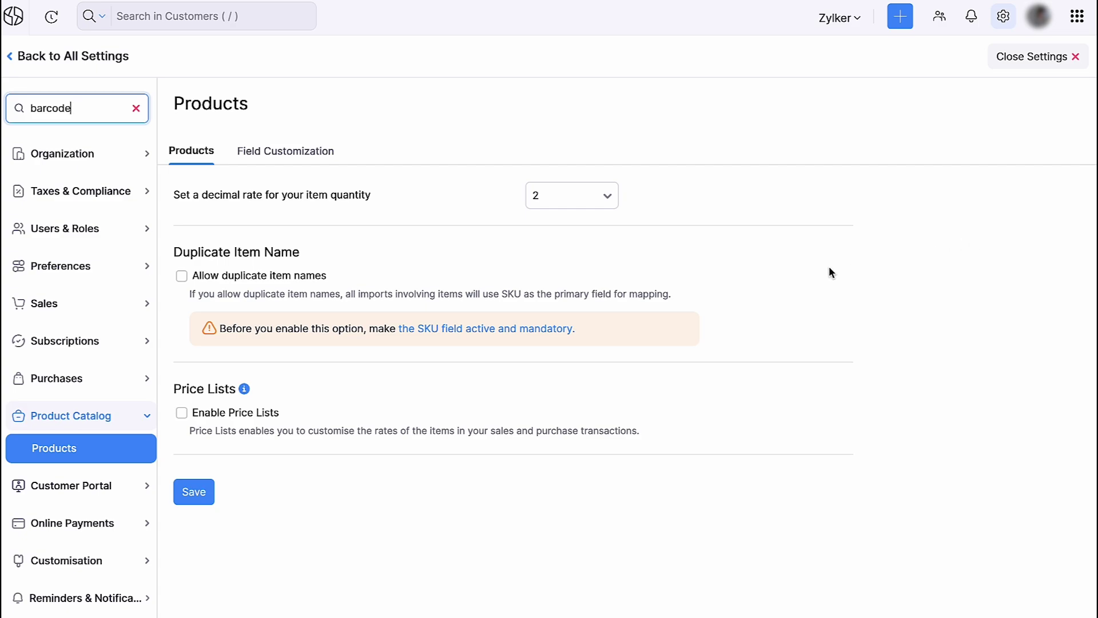
# Create and save an Items custom field labelled Color of type Text Box (Single Line).
pyautogui.click(332, 164)
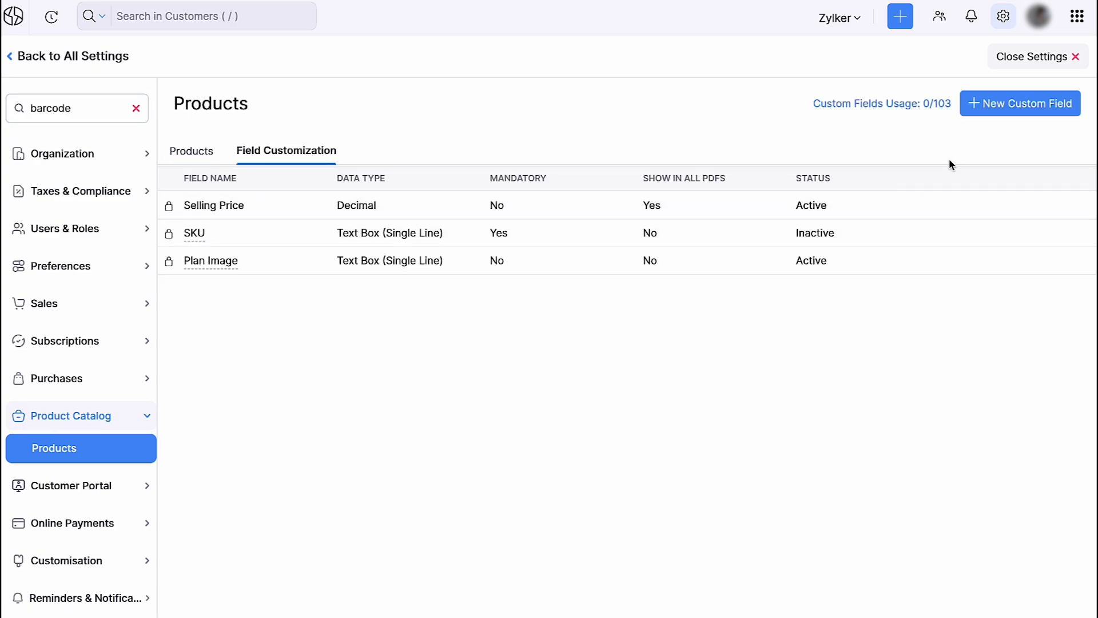
pyautogui.click(997, 110)
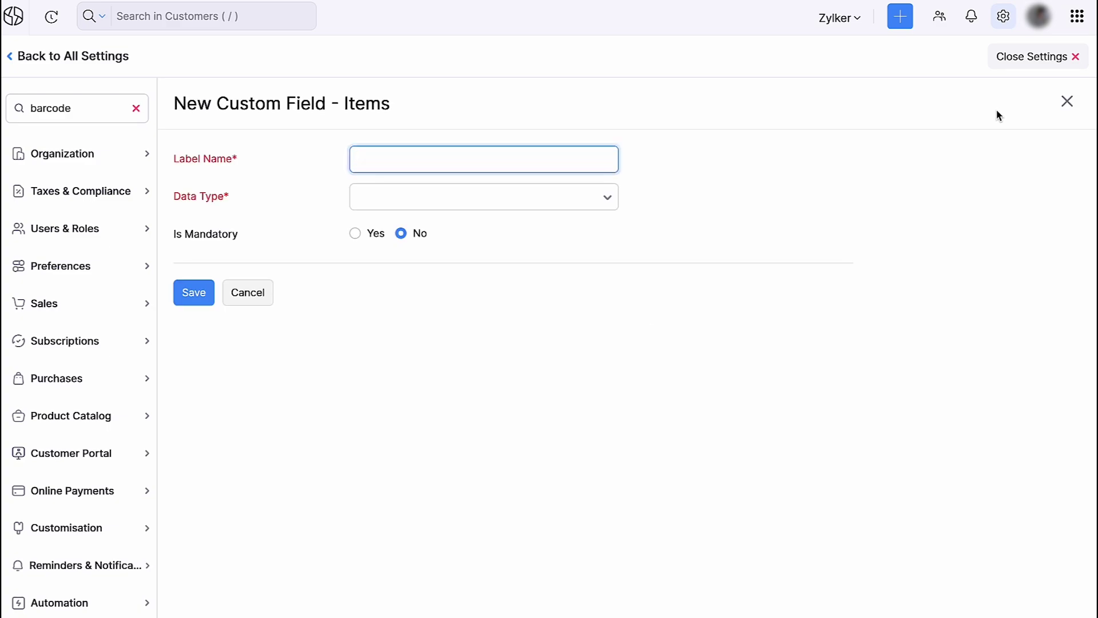
pyautogui.write('Color')
pyautogui.click(600, 195)
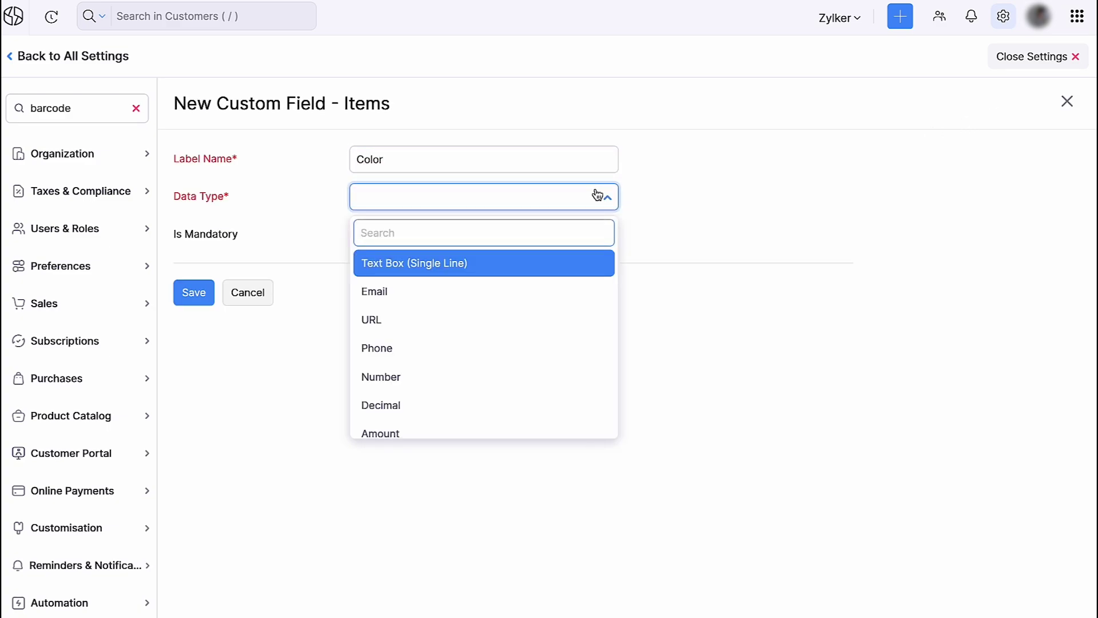
pyautogui.click(497, 264)
pyautogui.scroll(-3, 495, 257)
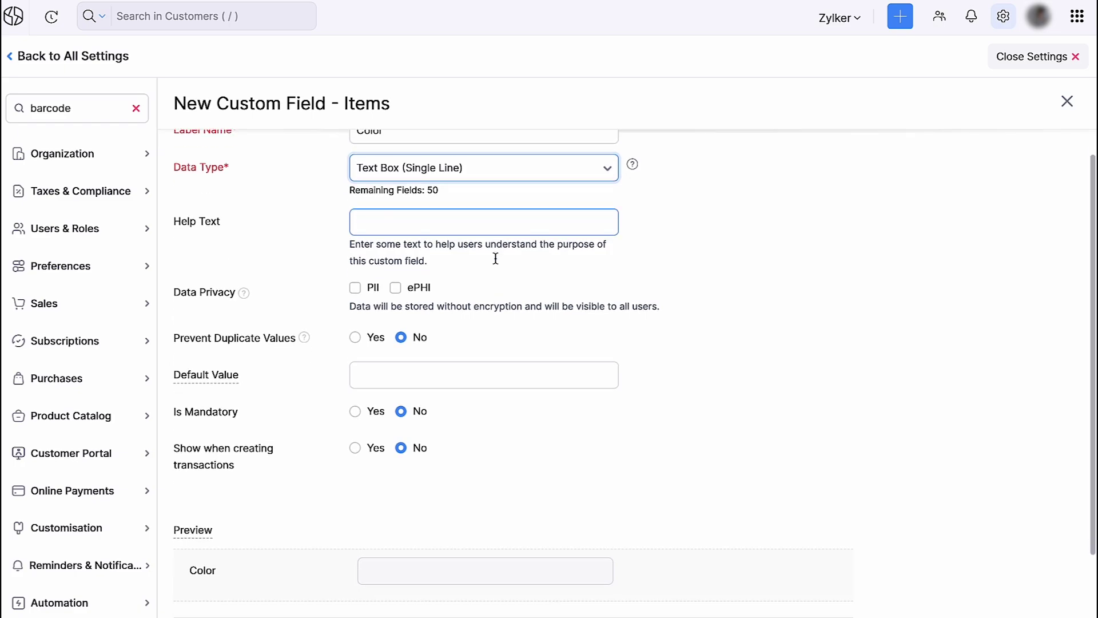
pyautogui.click(188, 569)
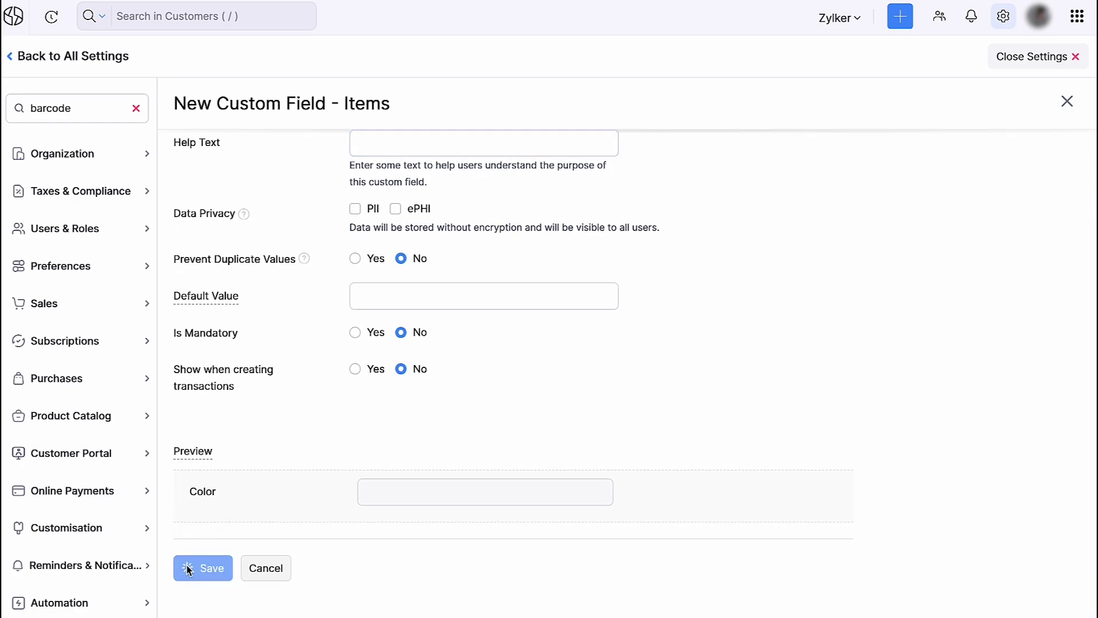